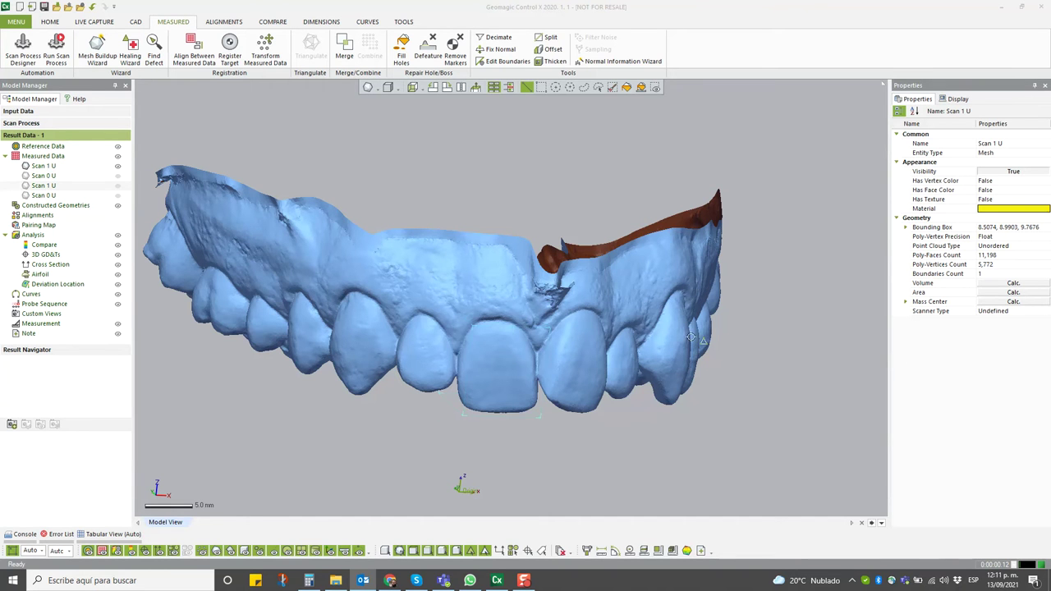
- Orbit the arch and toggle Scan 0 U and Scan 1 U visibility to compare the overlaid scans
{"action": "mouse_move", "coordinate": [492, 198]}
{"action": "right_mouse_down"}
{"action": "mouse_move", "coordinate": [564, 159]}
{"action": "mouse_move", "coordinate": [321, 228]}
{"action": "mouse_move", "coordinate": [465, 223]}
{"action": "right_mouse_up"}
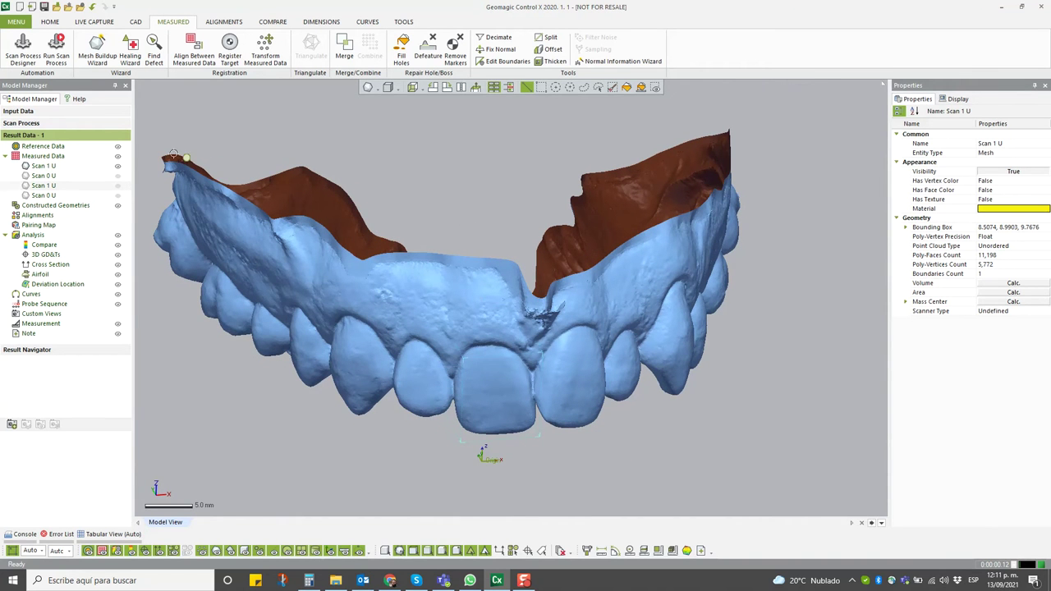
{"action": "mouse_move", "coordinate": [440, 251]}
{"action": "right_mouse_down"}
{"action": "mouse_move", "coordinate": [493, 232]}
{"action": "mouse_move", "coordinate": [178, 210]}
{"action": "right_mouse_up"}
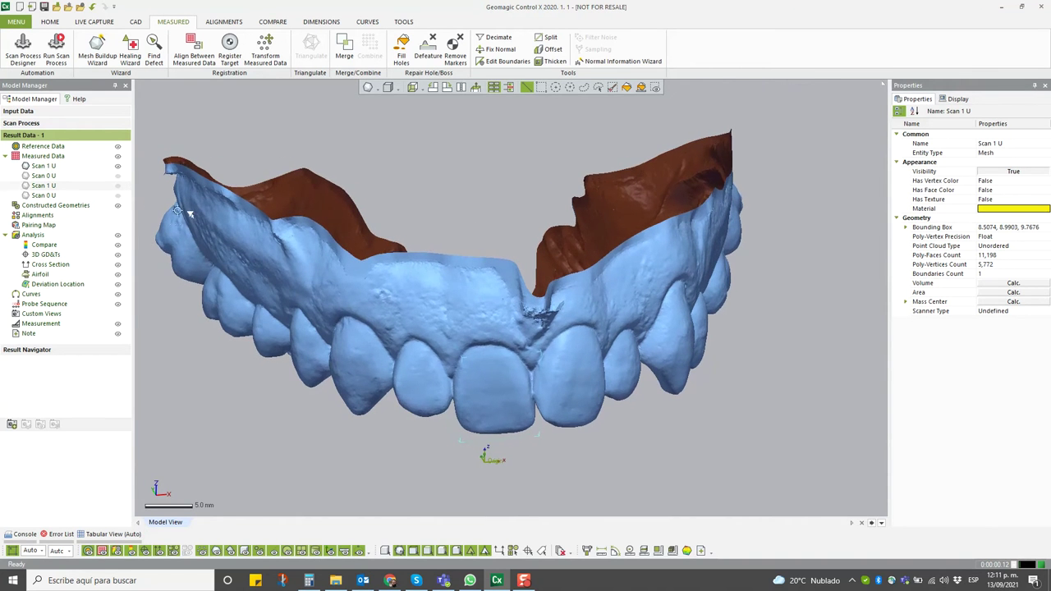
{"action": "left_click", "coordinate": [118, 176]}
{"action": "left_click", "coordinate": [117, 166]}
{"action": "right_click_drag", "start_coordinate": [328, 246], "coordinate": [491, 239]}
{"action": "left_click", "coordinate": [118, 166]}
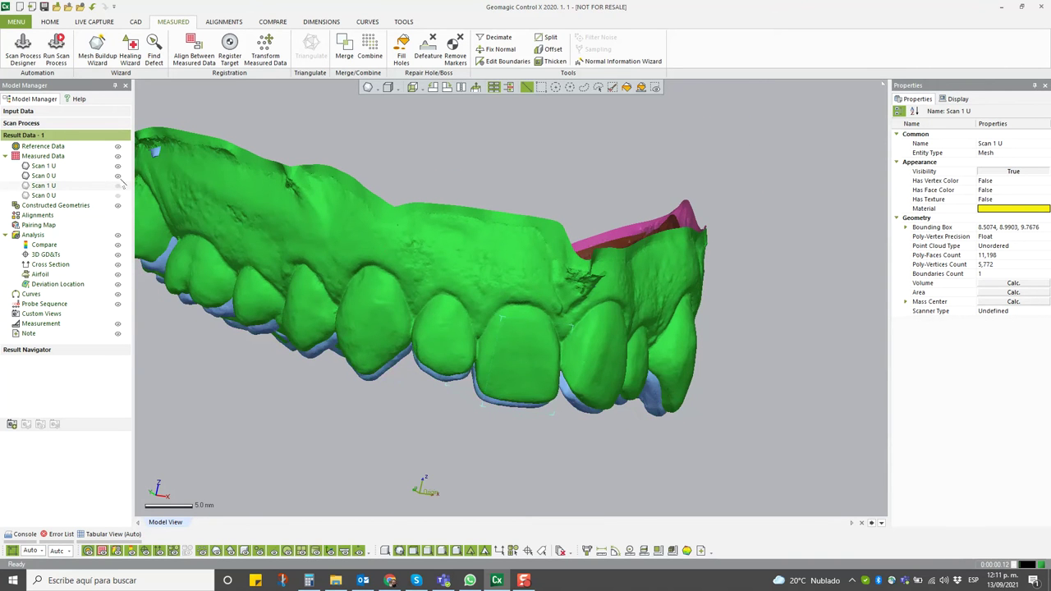
{"action": "mouse_move", "coordinate": [534, 249]}
{"action": "right_mouse_down"}
{"action": "mouse_move", "coordinate": [595, 353]}
{"action": "mouse_move", "coordinate": [591, 246]}
{"action": "mouse_move", "coordinate": [575, 230]}
{"action": "right_mouse_up"}
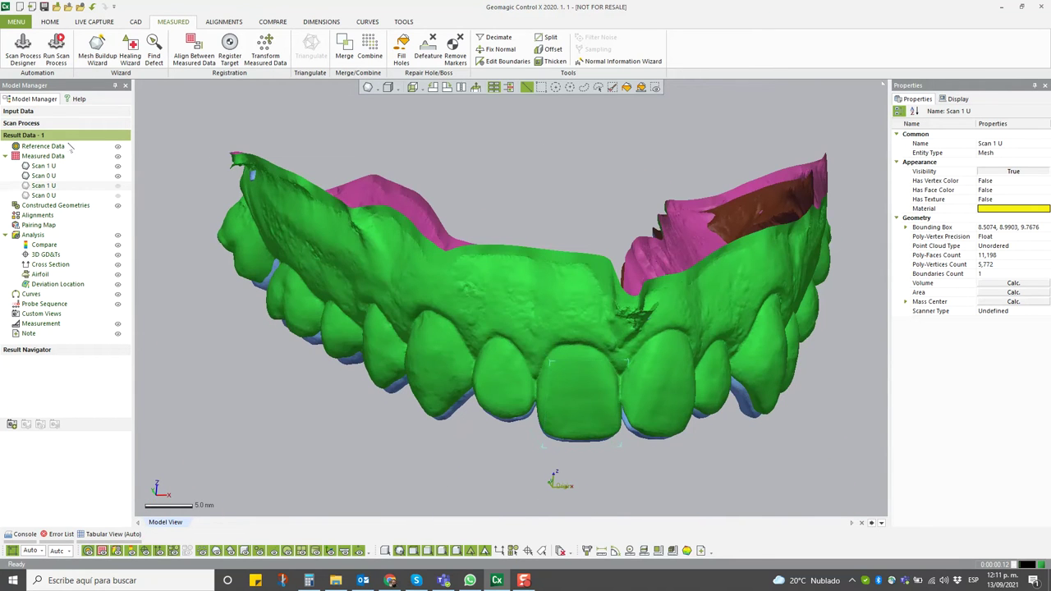
{"action": "left_click", "coordinate": [118, 175]}
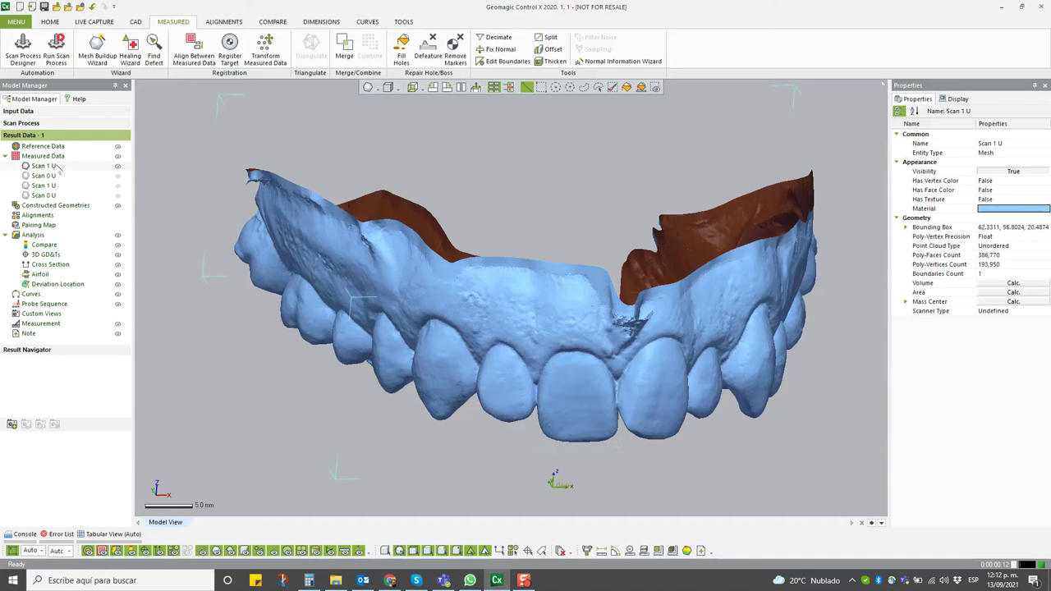
- Calculate Scan 1 U's volume (21410.279 mm³) and bring up the Preferences dialog
{"action": "left_click", "coordinate": [952, 100]}
{"action": "left_click", "coordinate": [999, 285]}
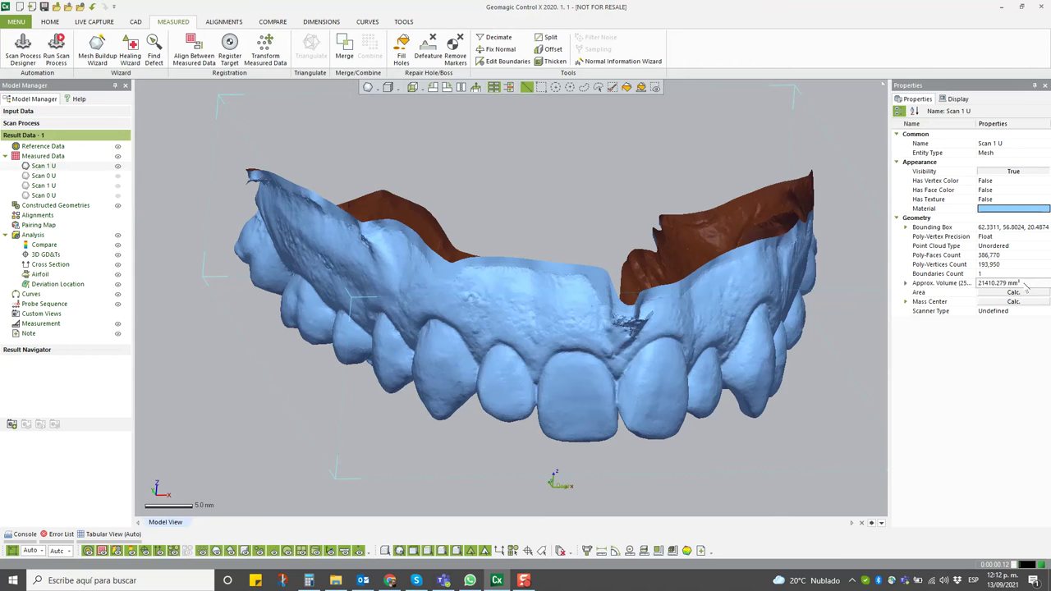
{"action": "left_click", "coordinate": [79, 6]}
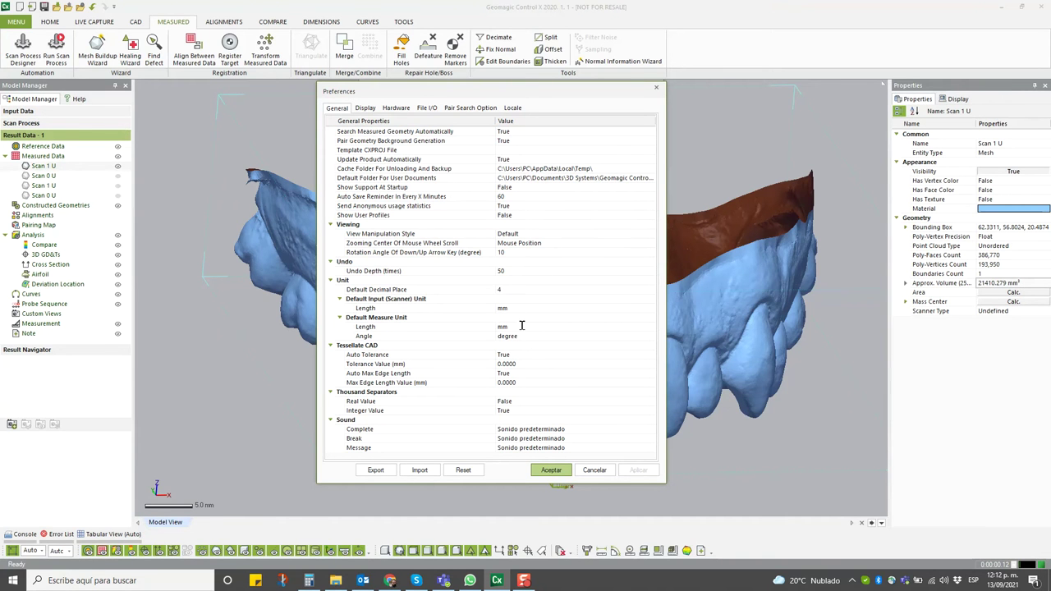
- Close Preferences and bring up the Windows Calculator
{"action": "left_click", "coordinate": [593, 470]}
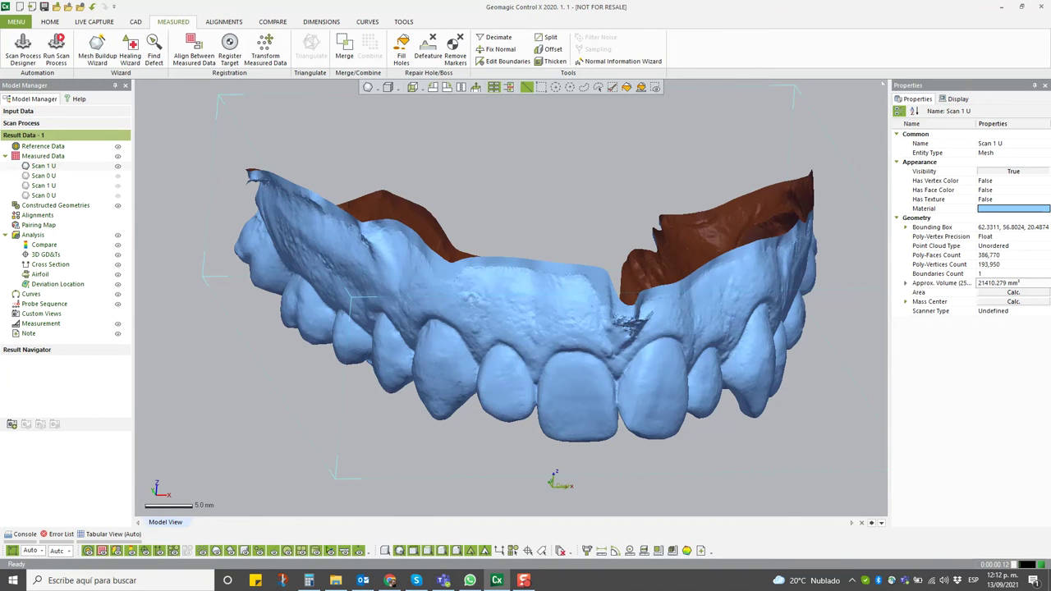
{"action": "left_click", "coordinate": [309, 580]}
- Enter 21410 in Calculator, then show Scan 0 U and calculate its volume, 24971.8955 mm³
{"action": "type", "text": "21410"}
{"action": "left_click_drag", "start_coordinate": [365, 121], "coordinate": [1050, 132]}
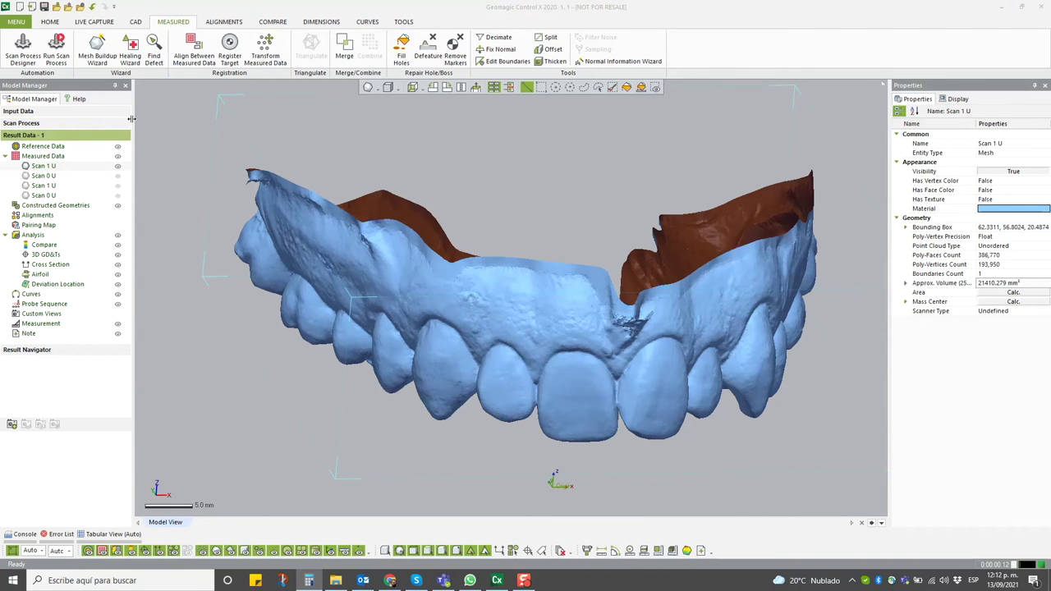
{"action": "left_click", "coordinate": [52, 176]}
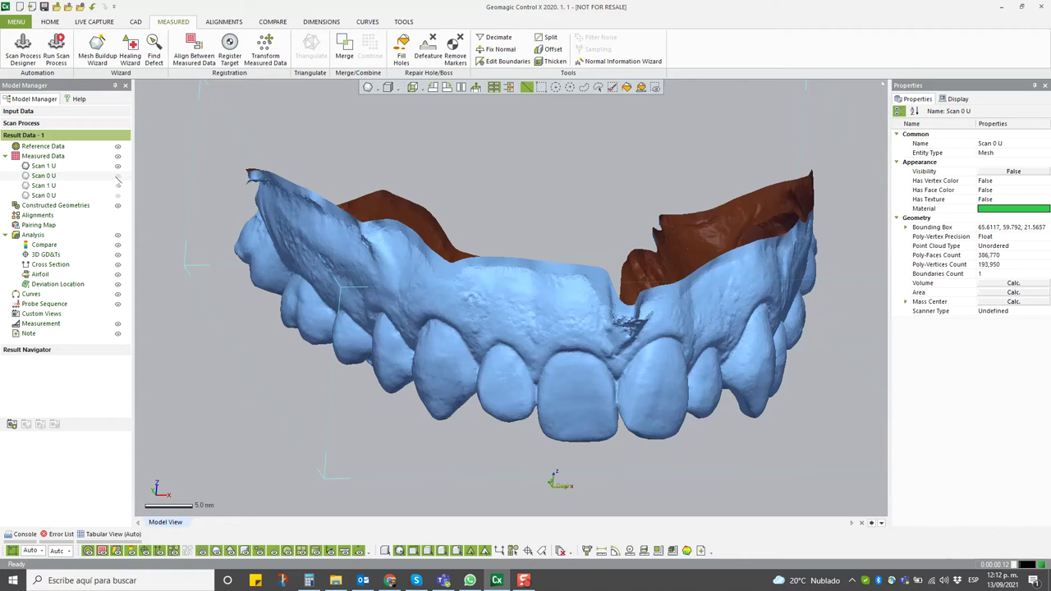
{"action": "left_click", "coordinate": [117, 176]}
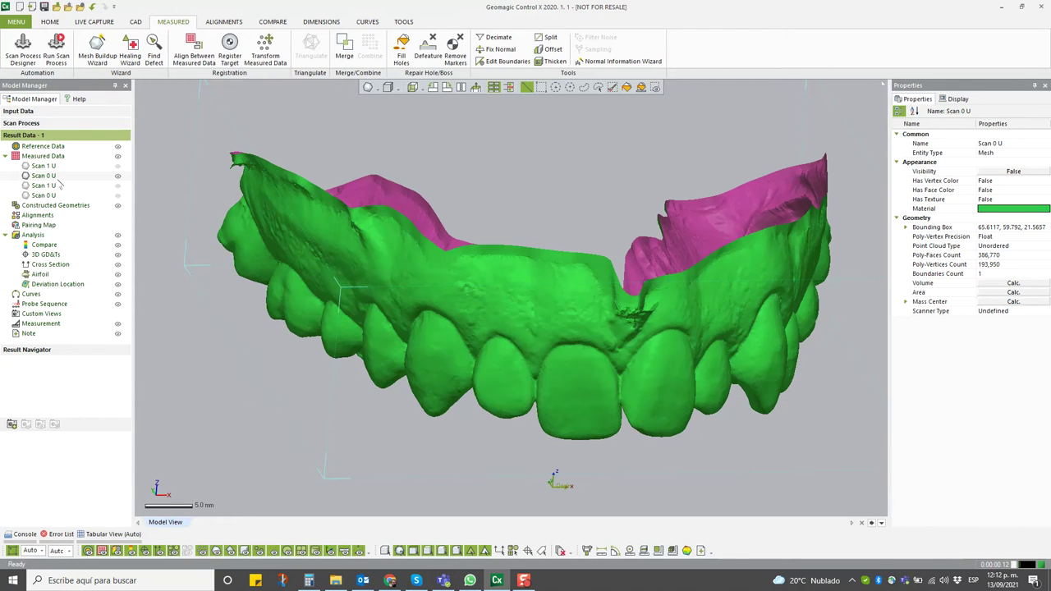
{"action": "left_click", "coordinate": [1001, 283]}
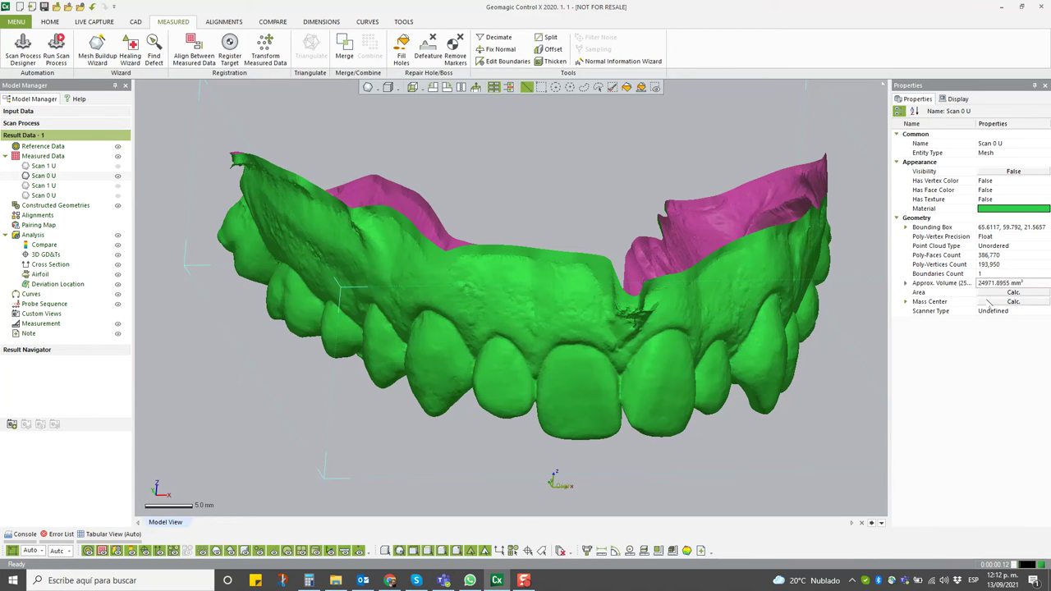
{"action": "key", "text": "alt+Tab"}
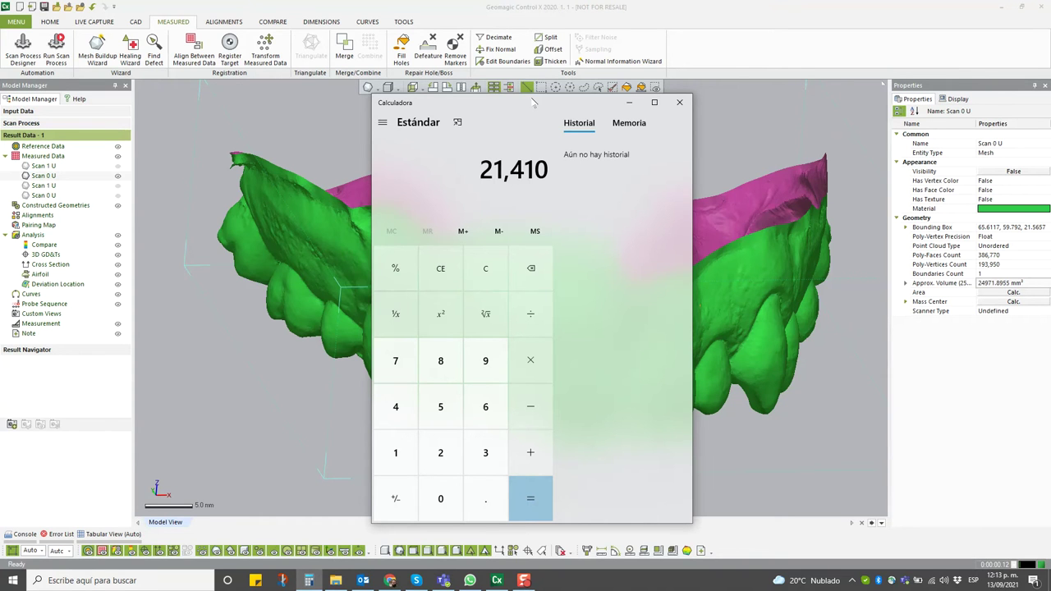
- Subtract 24971 from 21410 in Calculator for -3,561, then return to the Geomagic model
{"action": "type", "text": "24"}
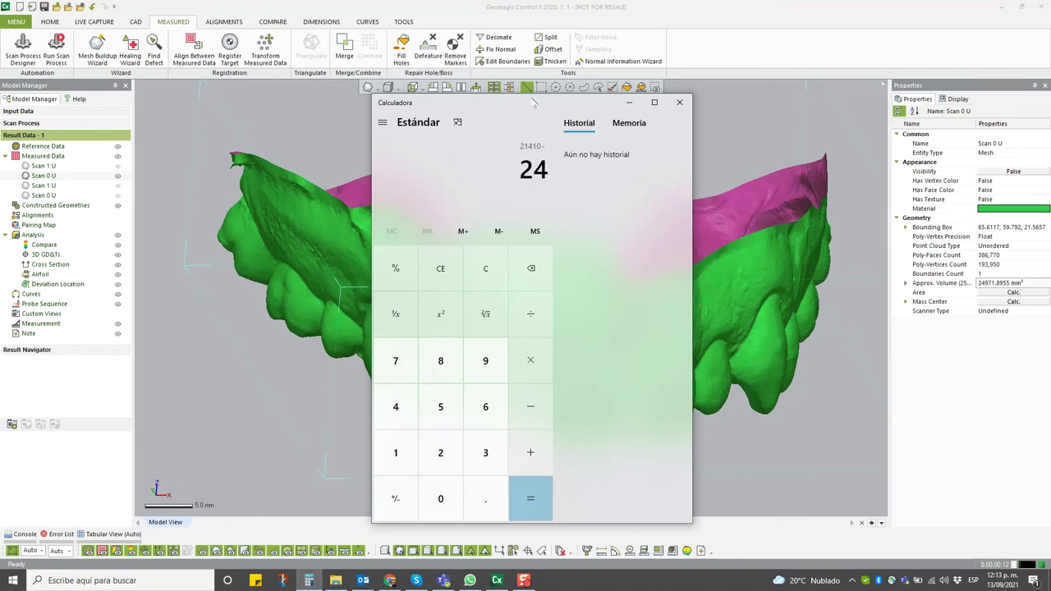
{"action": "type", "text": ",971"}
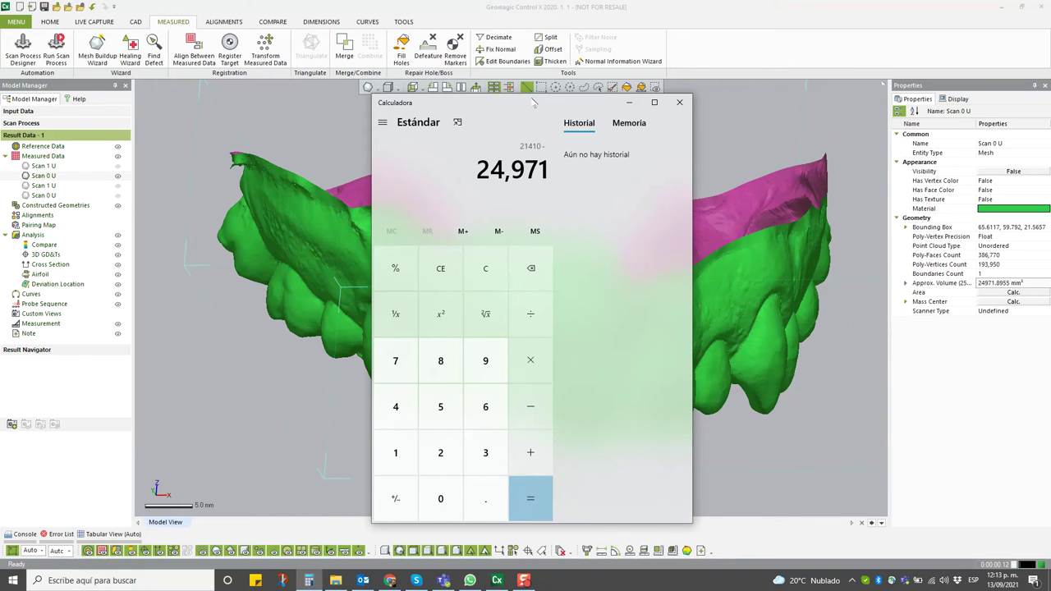
{"action": "key", "text": "Return"}
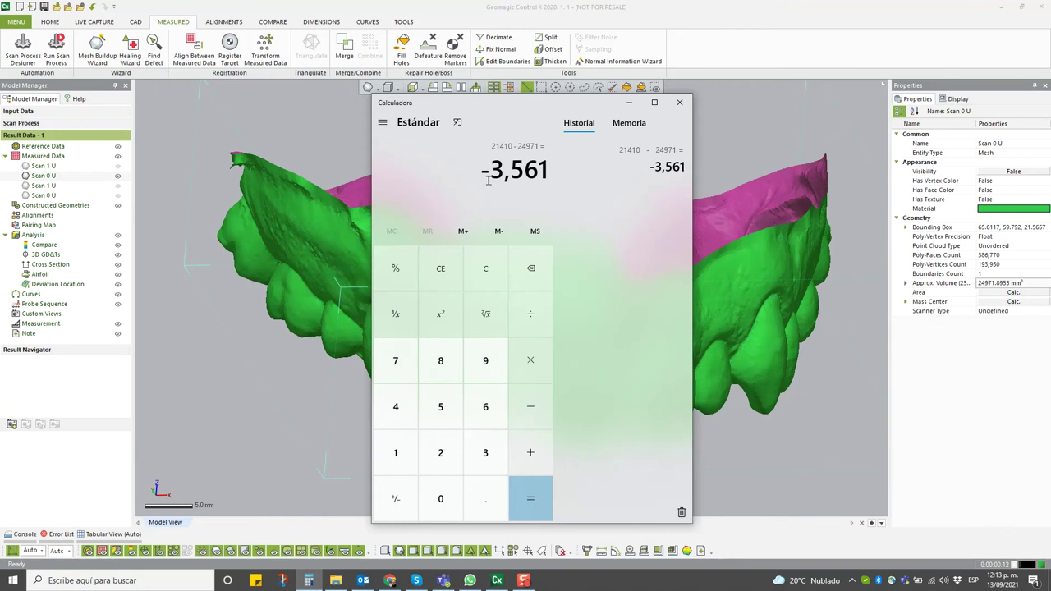
{"action": "left_click_drag", "start_coordinate": [508, 106], "coordinate": [263, 102]}
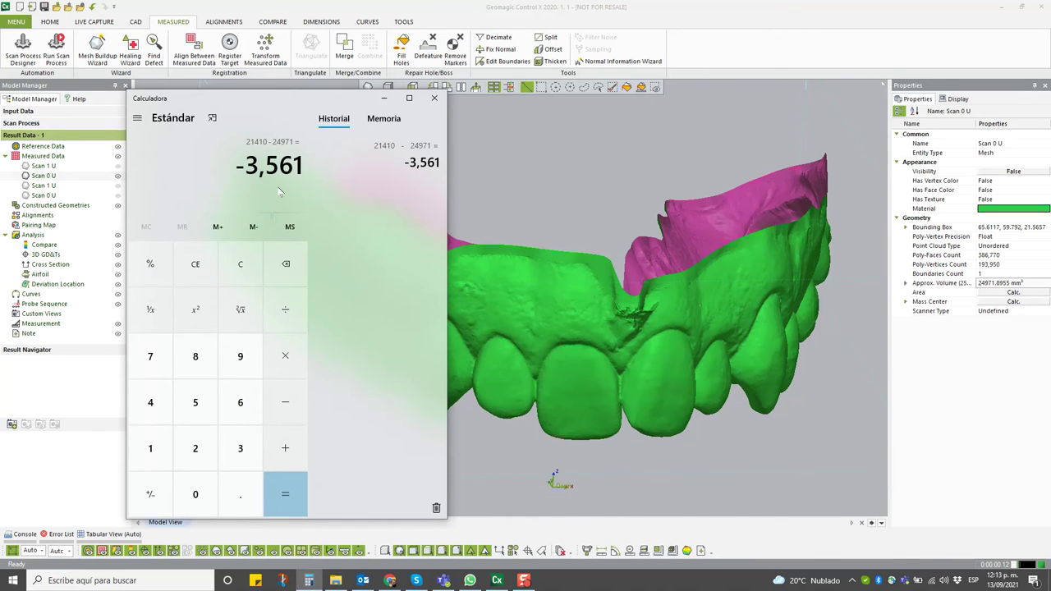
{"action": "left_click_drag", "start_coordinate": [315, 104], "coordinate": [735, 123]}
{"action": "left_click", "coordinate": [613, 273]}
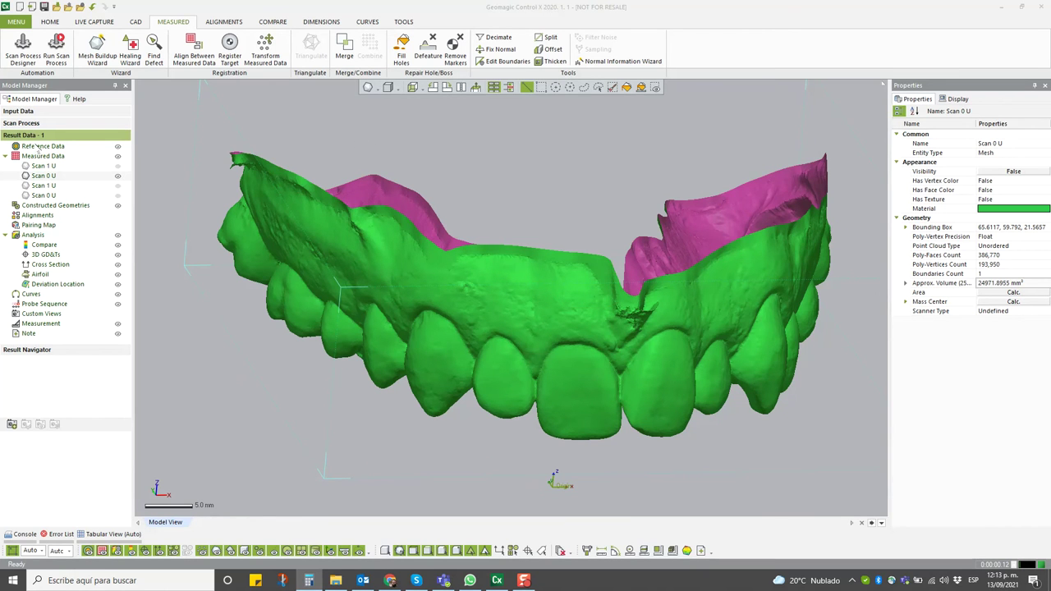
{"action": "left_click", "coordinate": [54, 167]}
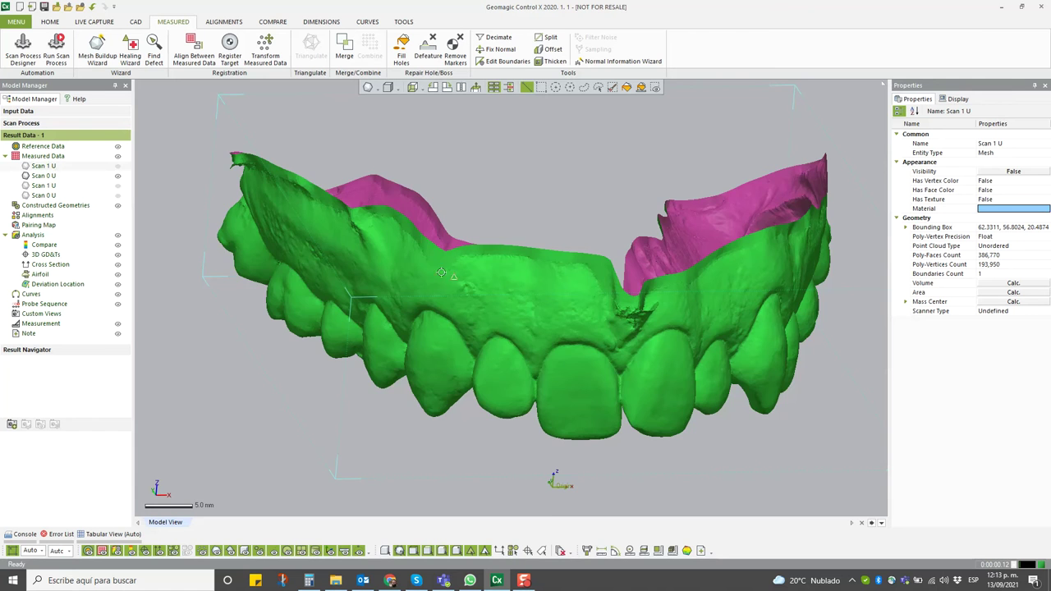
{"action": "right_click_drag", "start_coordinate": [517, 264], "coordinate": [523, 233]}
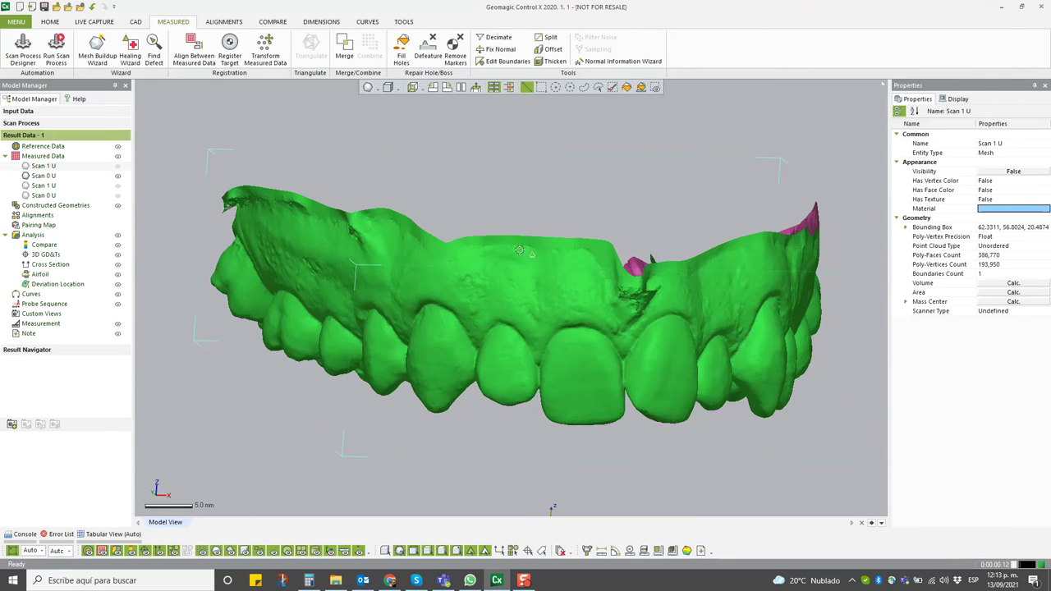
{"action": "mouse_move", "coordinate": [508, 281]}
{"action": "right_mouse_down"}
{"action": "mouse_move", "coordinate": [672, 323]}
{"action": "mouse_move", "coordinate": [615, 277]}
{"action": "right_mouse_up"}
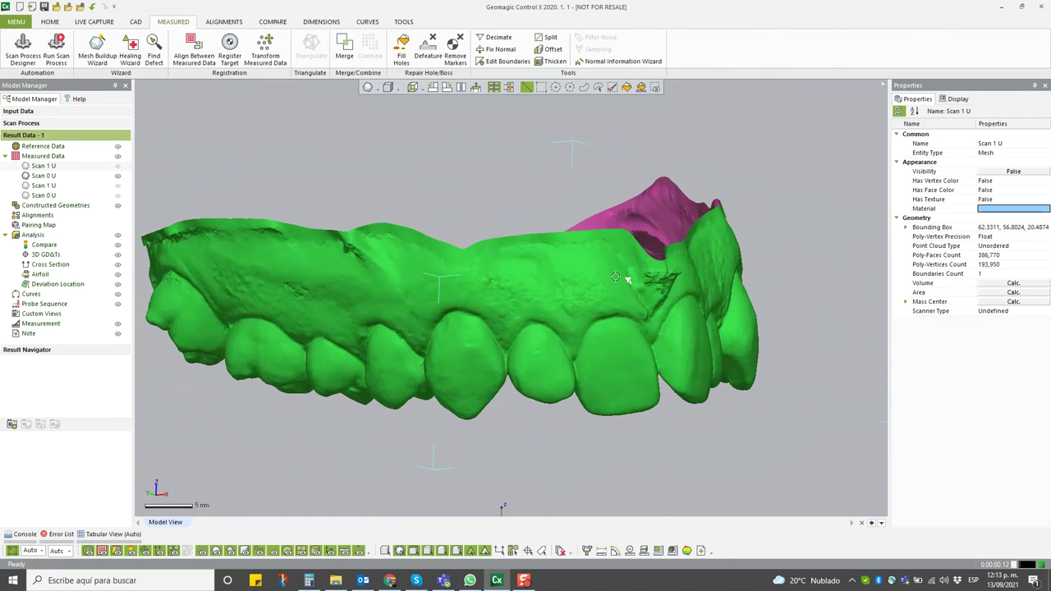
{"action": "mouse_move", "coordinate": [281, 246]}
{"action": "right_mouse_down"}
{"action": "mouse_move", "coordinate": [415, 388]}
{"action": "mouse_move", "coordinate": [430, 357]}
{"action": "mouse_move", "coordinate": [434, 186]}
{"action": "mouse_move", "coordinate": [352, 216]}
{"action": "mouse_move", "coordinate": [452, 305]}
{"action": "mouse_move", "coordinate": [399, 368]}
{"action": "mouse_move", "coordinate": [509, 372]}
{"action": "mouse_move", "coordinate": [320, 195]}
{"action": "mouse_move", "coordinate": [345, 308]}
{"action": "right_mouse_up"}
{"action": "mouse_move", "coordinate": [655, 287]}
{"action": "right_mouse_down"}
{"action": "mouse_move", "coordinate": [566, 354]}
{"action": "mouse_move", "coordinate": [497, 266]}
{"action": "right_mouse_up"}
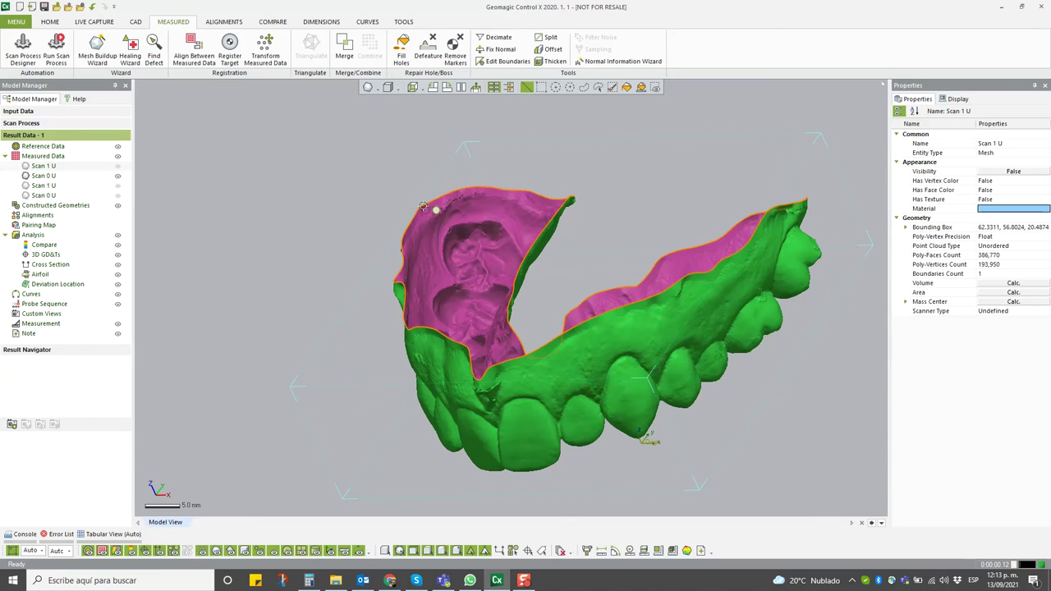
{"action": "mouse_move", "coordinate": [471, 278]}
{"action": "right_mouse_down"}
{"action": "mouse_move", "coordinate": [475, 313]}
{"action": "mouse_move", "coordinate": [345, 202]}
{"action": "right_mouse_up"}
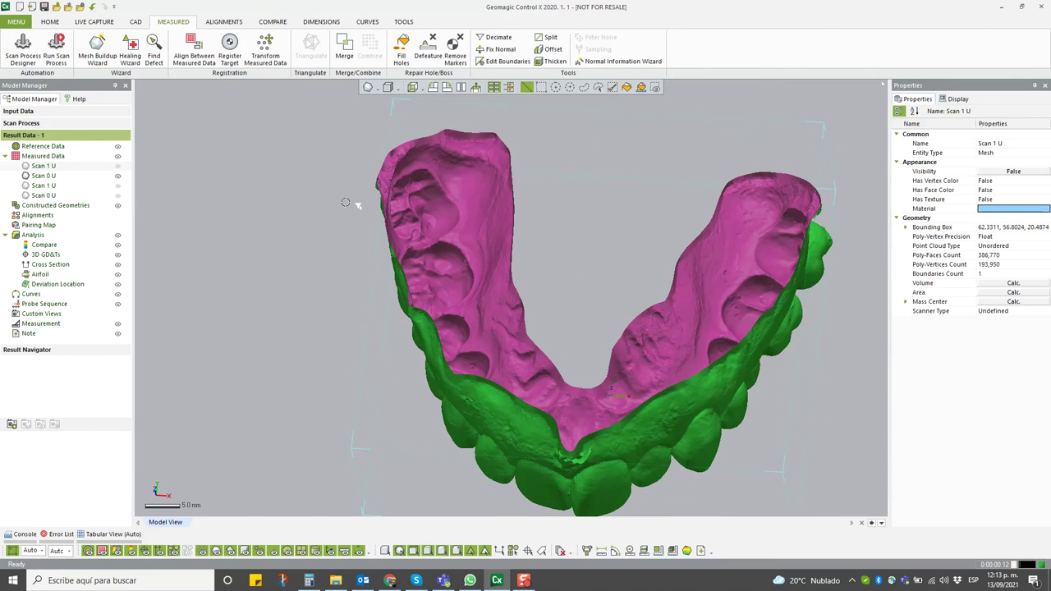
{"action": "mouse_move", "coordinate": [607, 334]}
{"action": "right_mouse_down"}
{"action": "mouse_move", "coordinate": [445, 222]}
{"action": "mouse_move", "coordinate": [475, 296]}
{"action": "mouse_move", "coordinate": [838, 195]}
{"action": "right_mouse_up"}
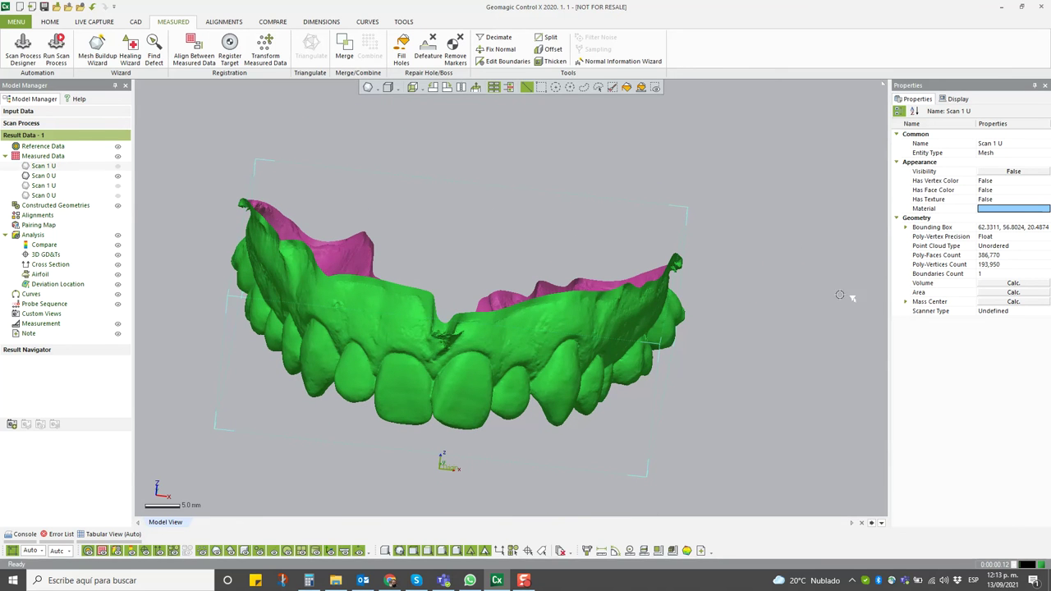
{"action": "mouse_move", "coordinate": [386, 328]}
{"action": "right_mouse_down"}
{"action": "mouse_move", "coordinate": [421, 319]}
{"action": "mouse_move", "coordinate": [422, 329]}
{"action": "mouse_move", "coordinate": [491, 293]}
{"action": "mouse_move", "coordinate": [393, 206]}
{"action": "right_mouse_up"}
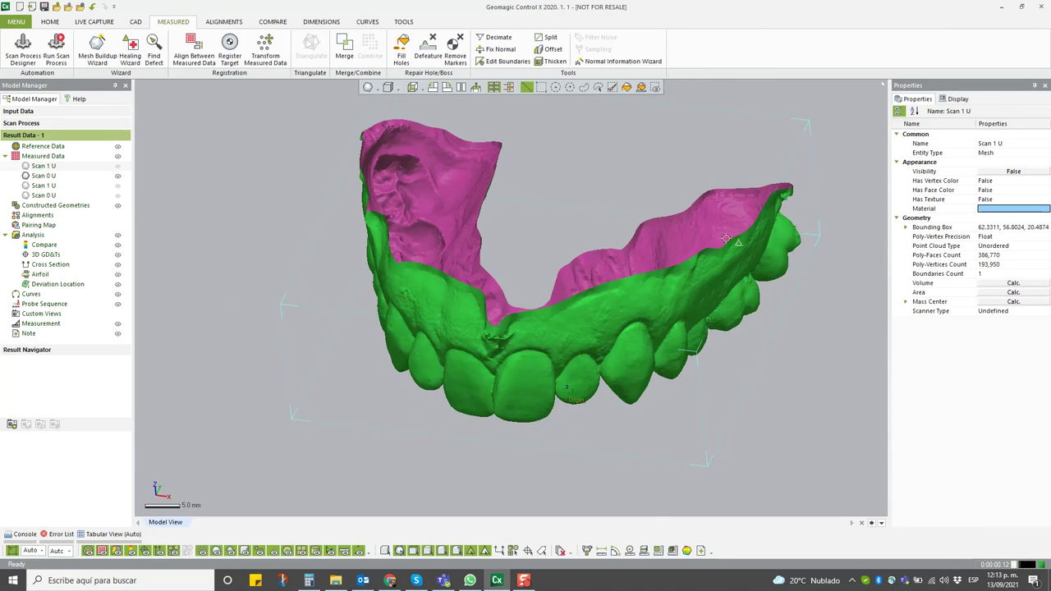
{"action": "mouse_move", "coordinate": [471, 368]}
{"action": "right_mouse_down"}
{"action": "mouse_move", "coordinate": [517, 237]}
{"action": "mouse_move", "coordinate": [745, 295]}
{"action": "right_mouse_up"}
{"action": "right_click_drag", "start_coordinate": [620, 369], "coordinate": [480, 310]}
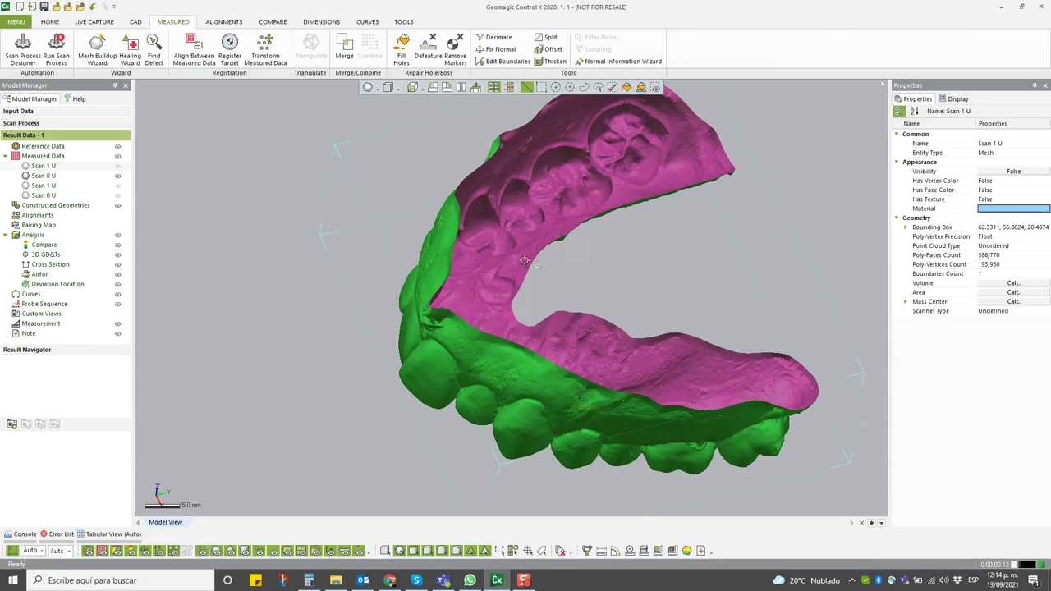
{"action": "mouse_move", "coordinate": [629, 316]}
{"action": "right_mouse_down"}
{"action": "mouse_move", "coordinate": [688, 213]}
{"action": "mouse_move", "coordinate": [351, 282]}
{"action": "mouse_move", "coordinate": [313, 325]}
{"action": "right_mouse_up"}
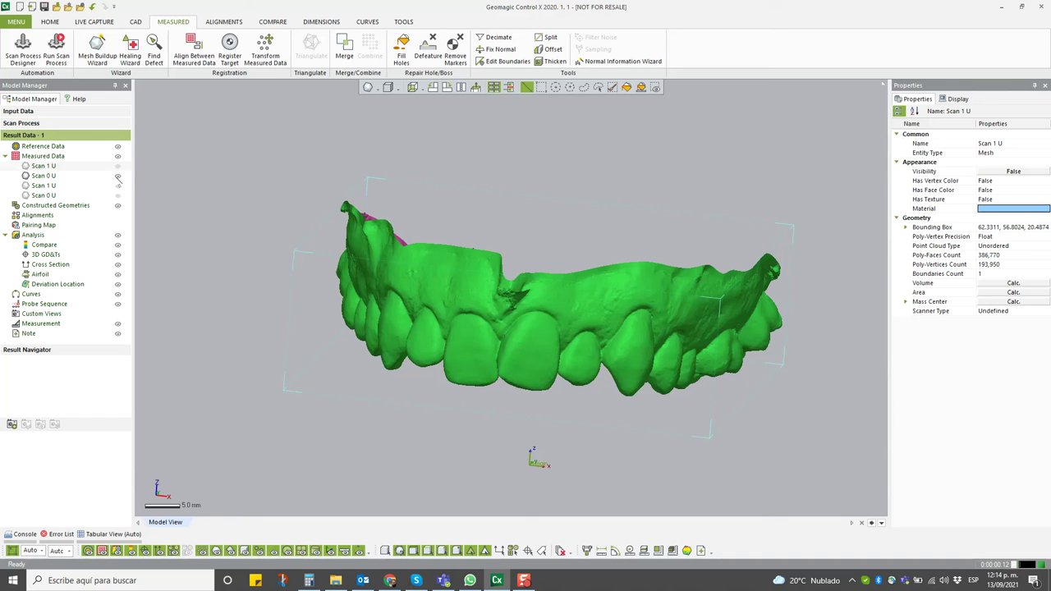
- Hide the green arch, clear Calculator, and compute the pink Scan 0 U tooth's volume, 246.3542 mm³
{"action": "mouse_move", "coordinate": [485, 345]}
{"action": "right_mouse_down"}
{"action": "mouse_move", "coordinate": [555, 368]}
{"action": "mouse_move", "coordinate": [559, 411]}
{"action": "right_mouse_up"}
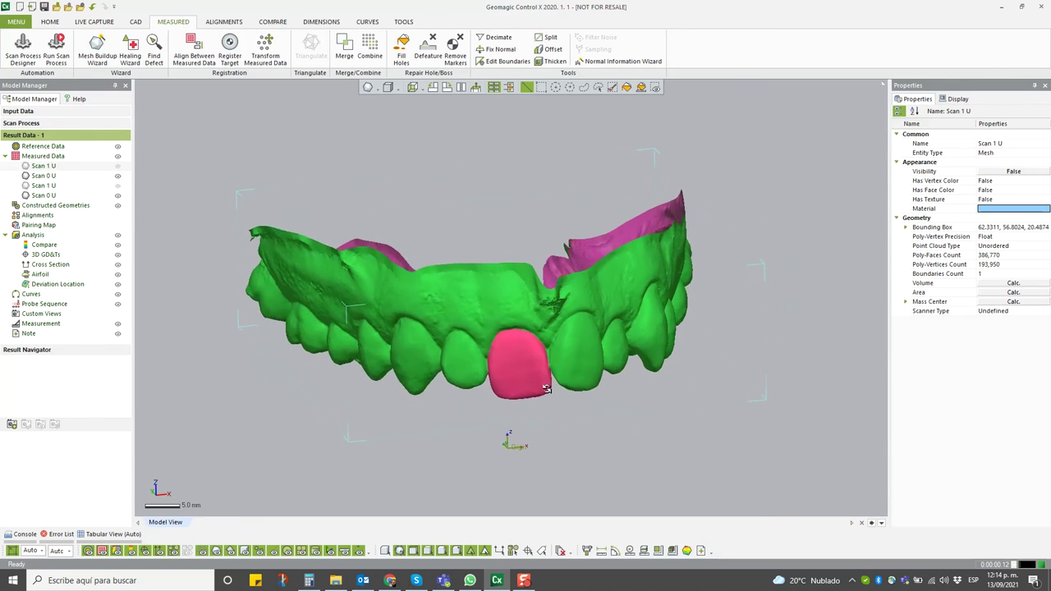
{"action": "left_click", "coordinate": [118, 176]}
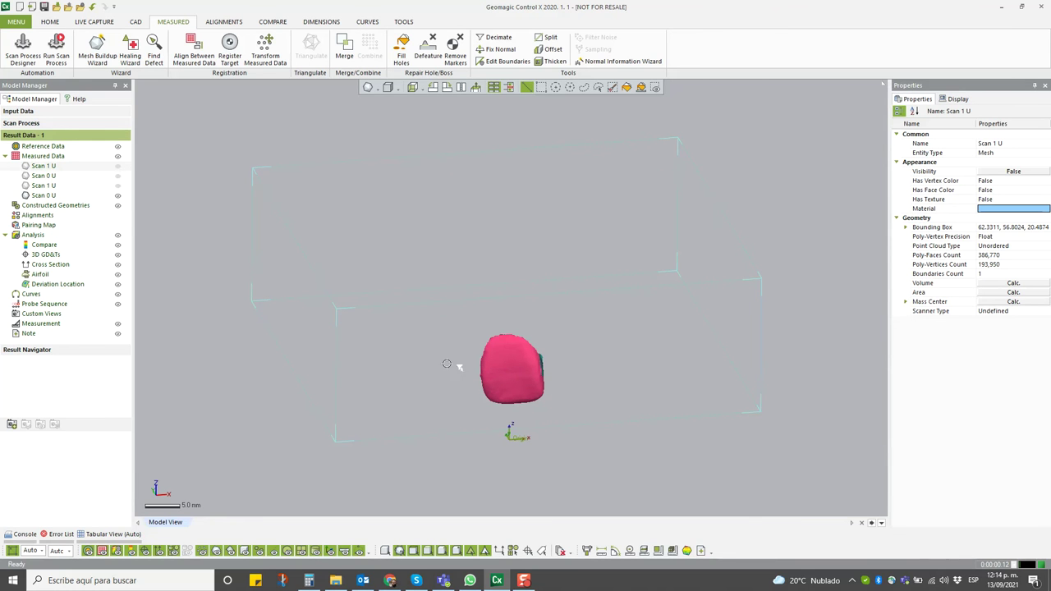
{"action": "left_click", "coordinate": [309, 581]}
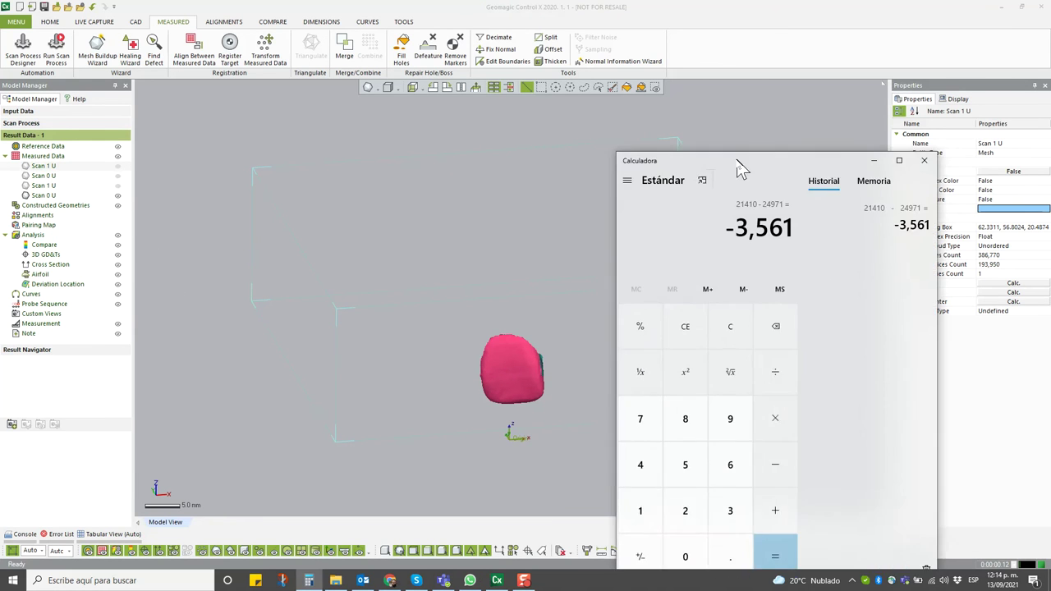
{"action": "left_click", "coordinate": [710, 260]}
{"action": "left_click", "coordinate": [707, 70]}
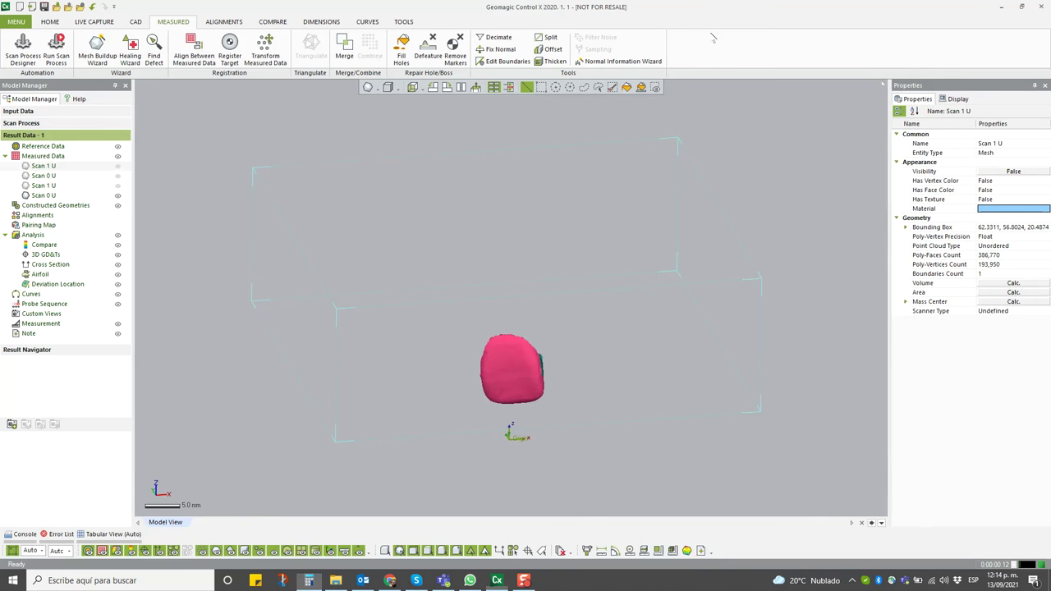
{"action": "left_click", "coordinate": [45, 196]}
{"action": "left_click", "coordinate": [979, 282]}
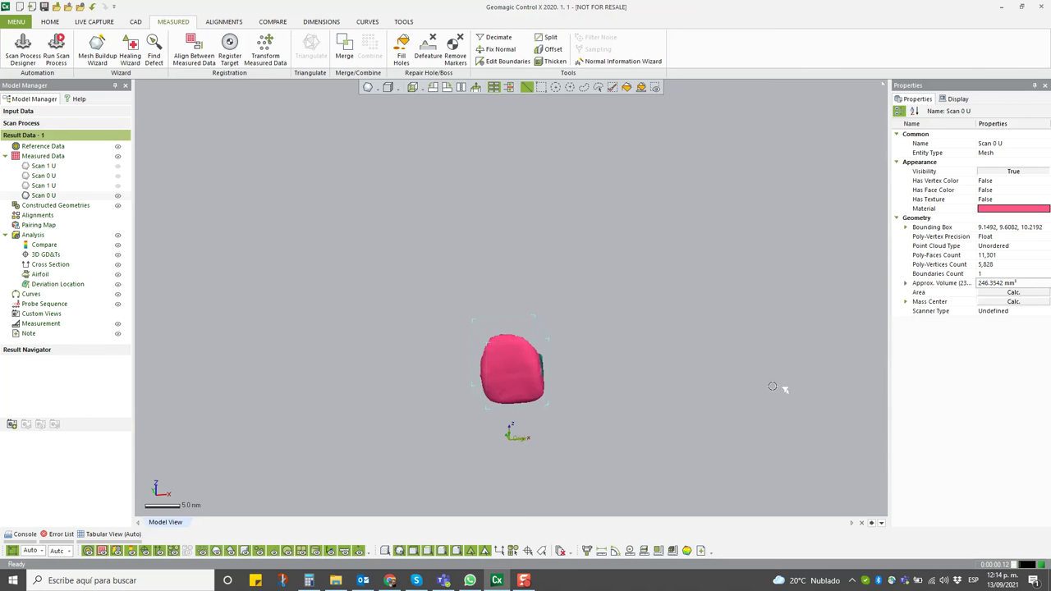
- Enter the pink tooth's volume, 246.35, into Calculator
{"action": "key", "text": "alt+Tab"}
{"action": "left_click", "coordinate": [668, 443]}
{"action": "left_click", "coordinate": [624, 397]}
{"action": "left_click", "coordinate": [713, 401]}
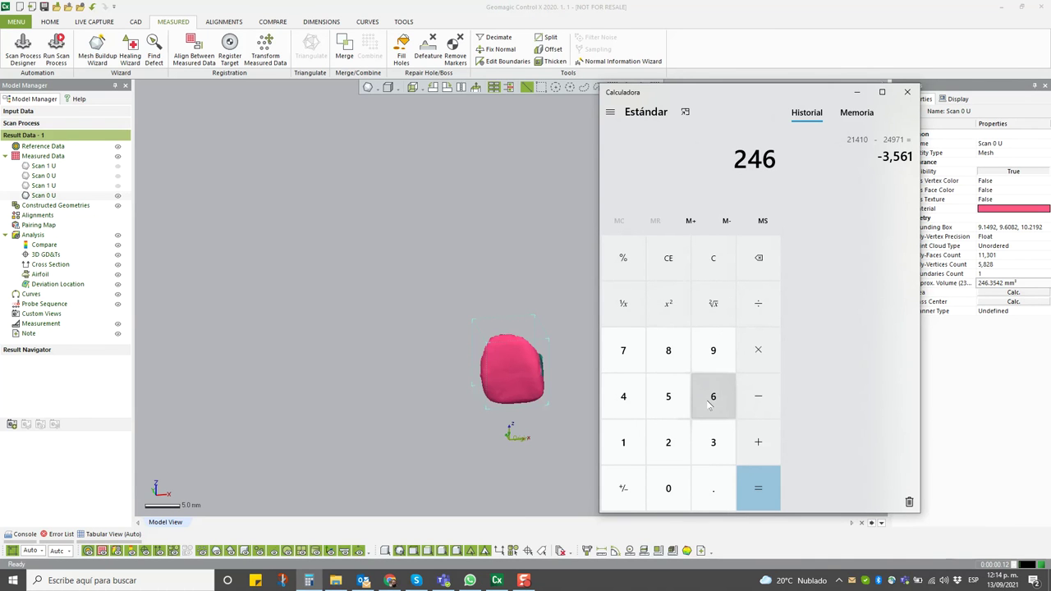
{"action": "left_click", "coordinate": [715, 493]}
{"action": "left_click", "coordinate": [713, 448]}
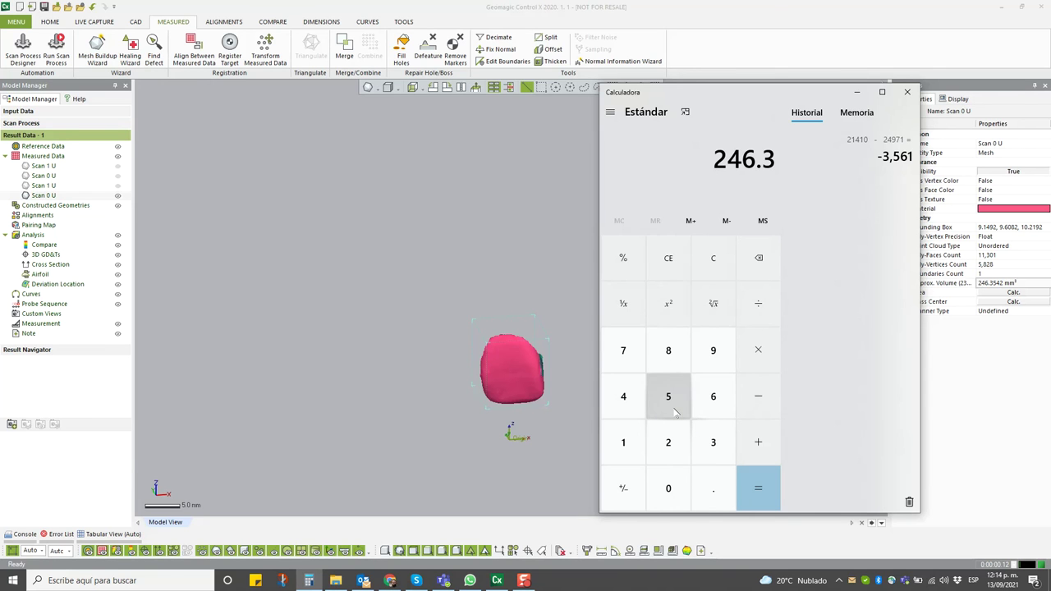
{"action": "left_click", "coordinate": [675, 413]}
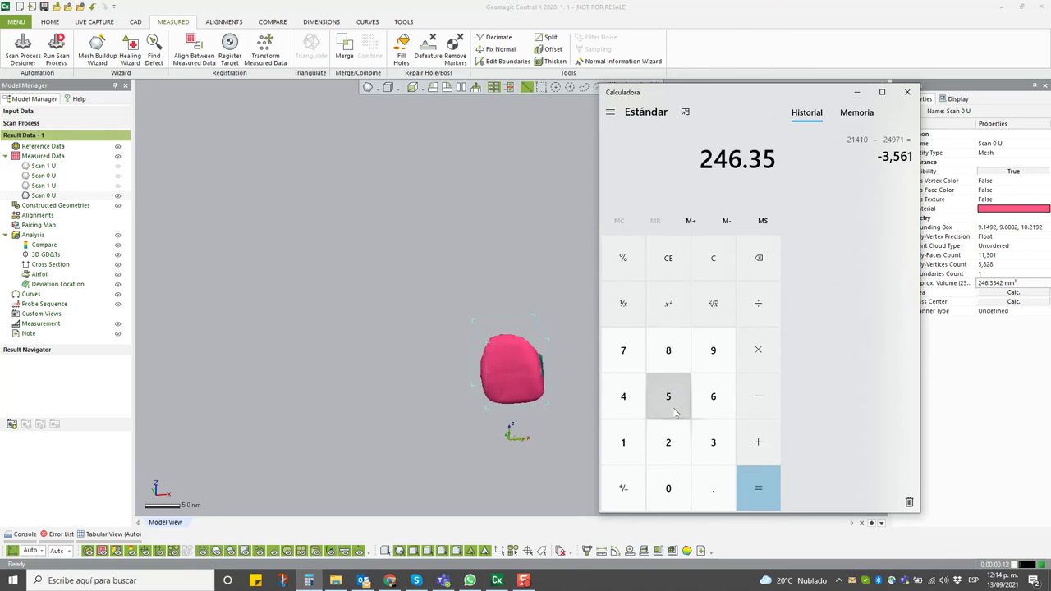
- Show only the yellow Scan 1 U tooth and calculate its volume, 208.5529 mm³
{"action": "left_click", "coordinate": [731, 27]}
{"action": "left_click", "coordinate": [118, 187]}
{"action": "scroll", "coordinate": [513, 370], "scroll_direction": "up", "scroll_amount": 3}
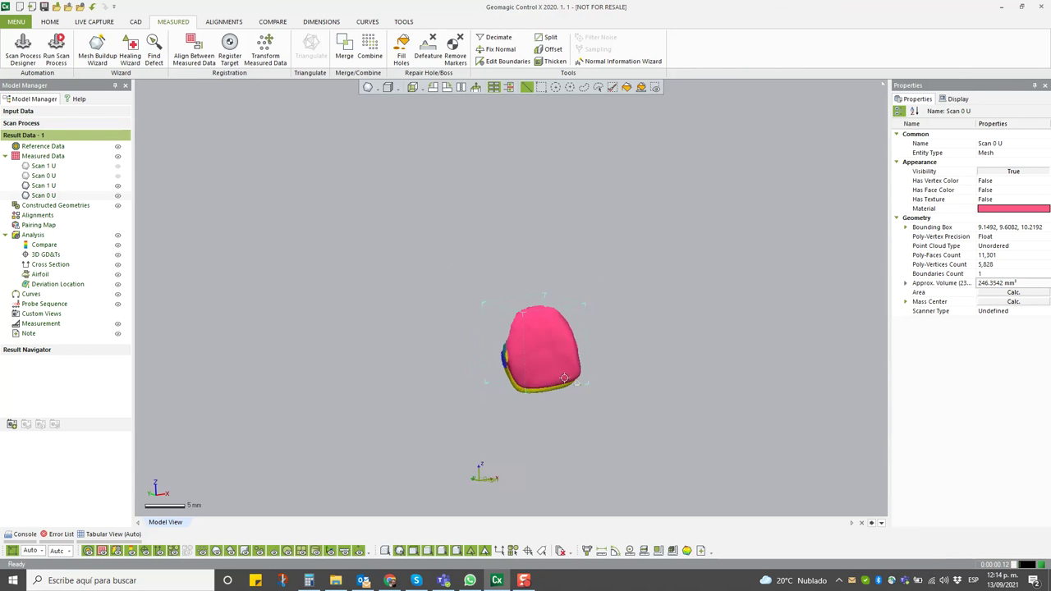
{"action": "right_click_drag", "start_coordinate": [575, 329], "coordinate": [706, 310]}
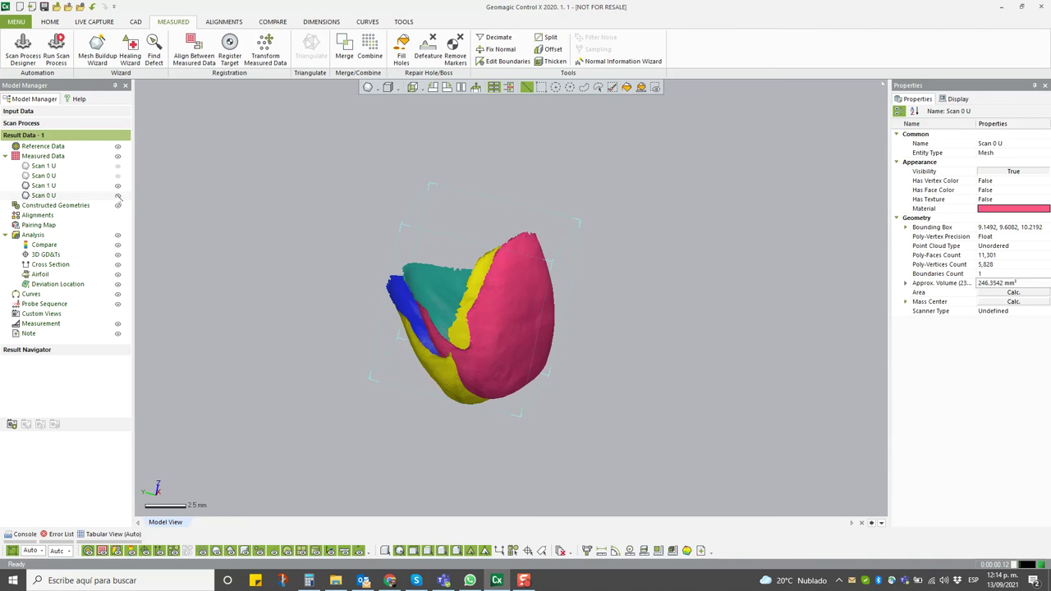
{"action": "left_click", "coordinate": [118, 196]}
{"action": "left_click", "coordinate": [45, 186]}
{"action": "left_click", "coordinate": [993, 285]}
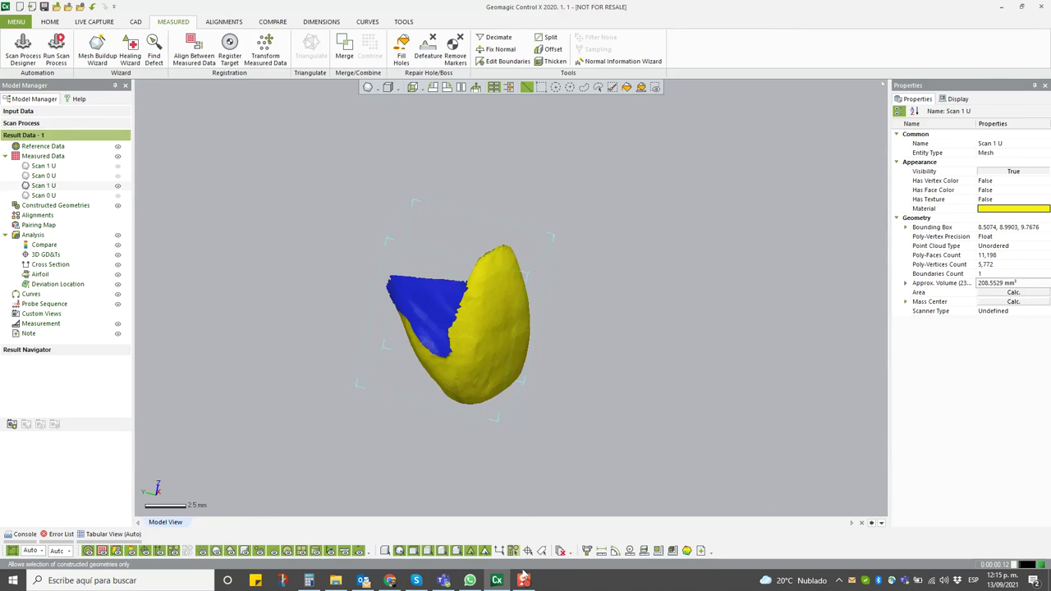
- Compute 246.35 − 208.55 = 37.8 in Calculator, then go back to Geomagic Control X
{"action": "key", "text": "alt+Tab"}
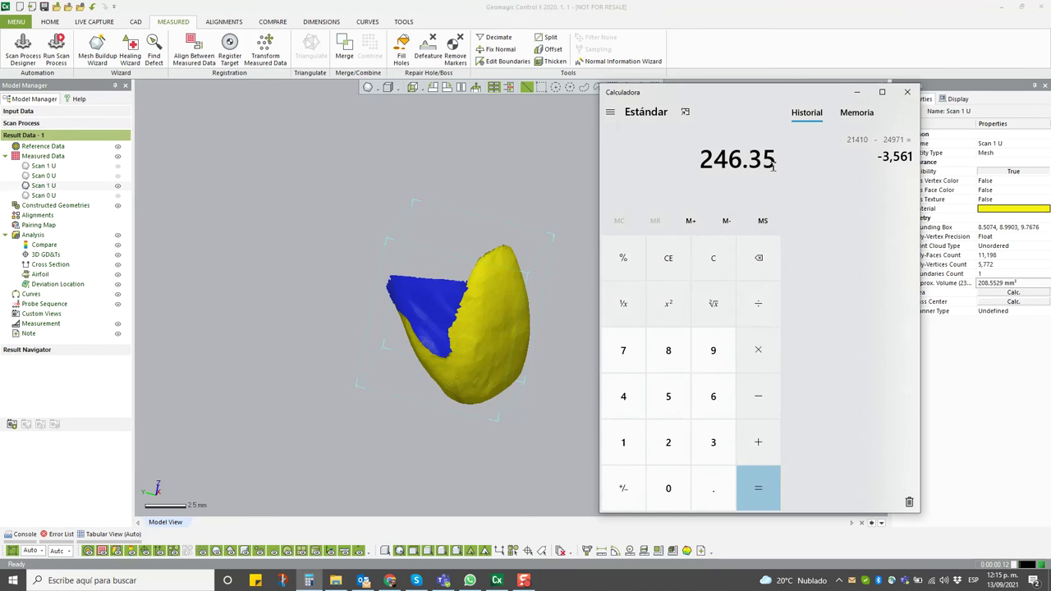
{"action": "left_click", "coordinate": [758, 396]}
{"action": "left_click", "coordinate": [678, 444]}
{"action": "left_click", "coordinate": [667, 486]}
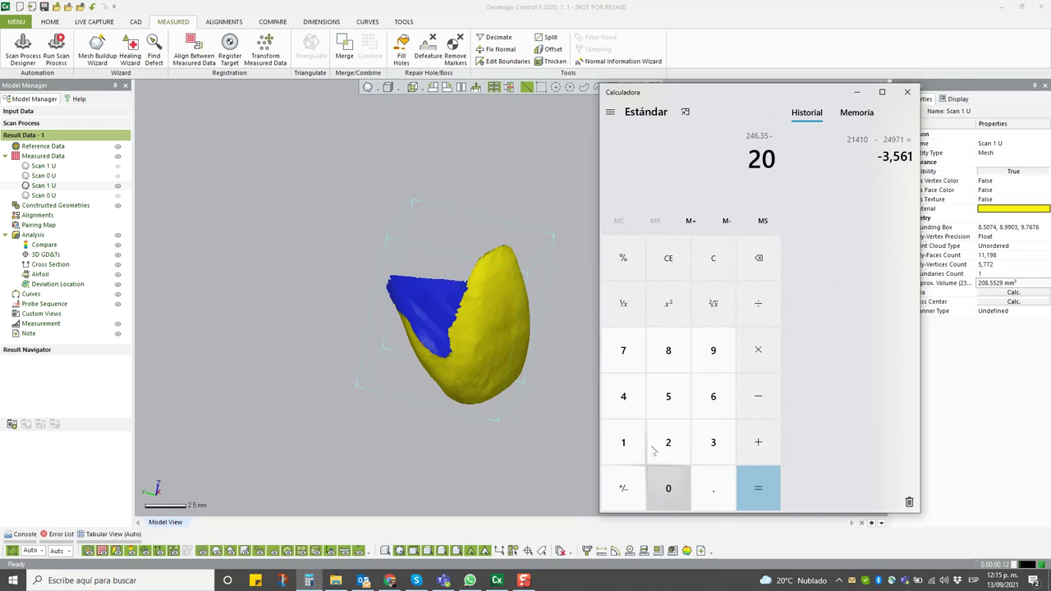
{"action": "left_click", "coordinate": [672, 351]}
{"action": "left_click", "coordinate": [713, 492]}
{"action": "double_click", "coordinate": [668, 396]}
{"action": "left_click", "coordinate": [758, 488]}
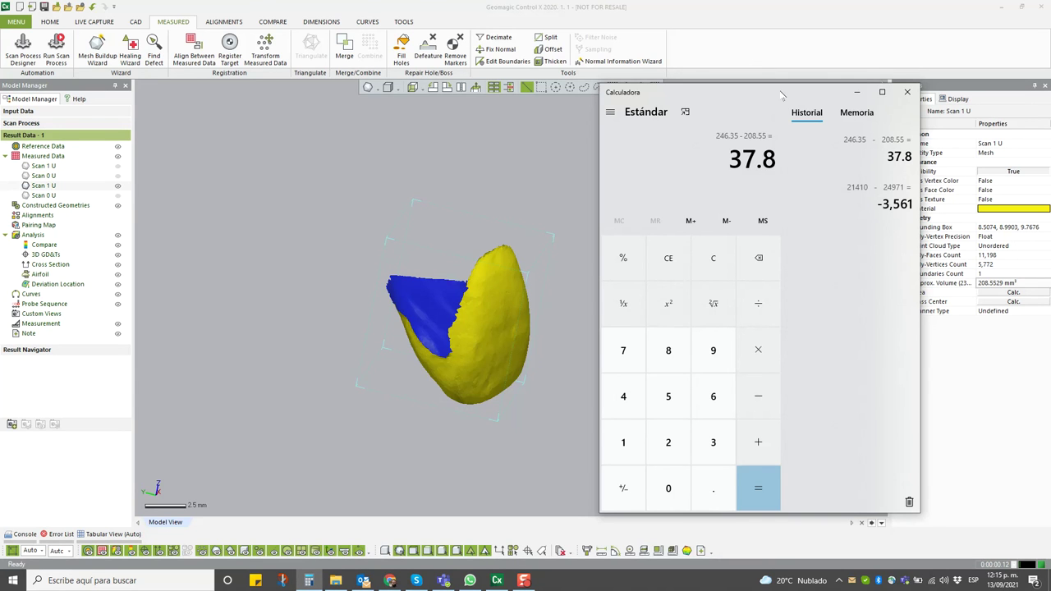
{"action": "left_click", "coordinate": [749, 35]}
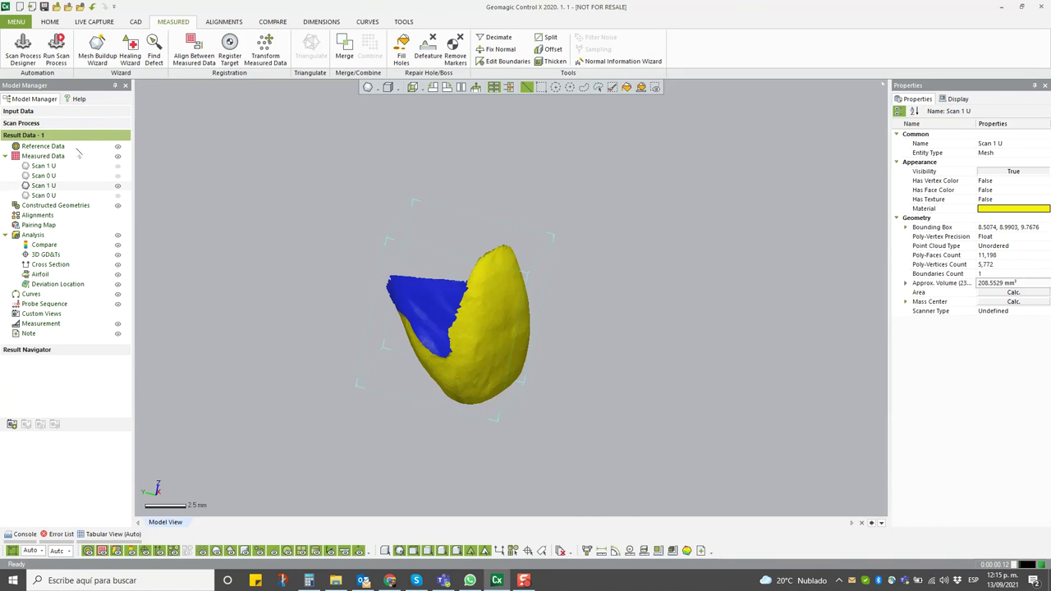
- Hide the yellow and pink tooth scans, show the blue Scan 1 U arch, and select it
{"action": "right_click_drag", "start_coordinate": [694, 312], "coordinate": [212, 207]}
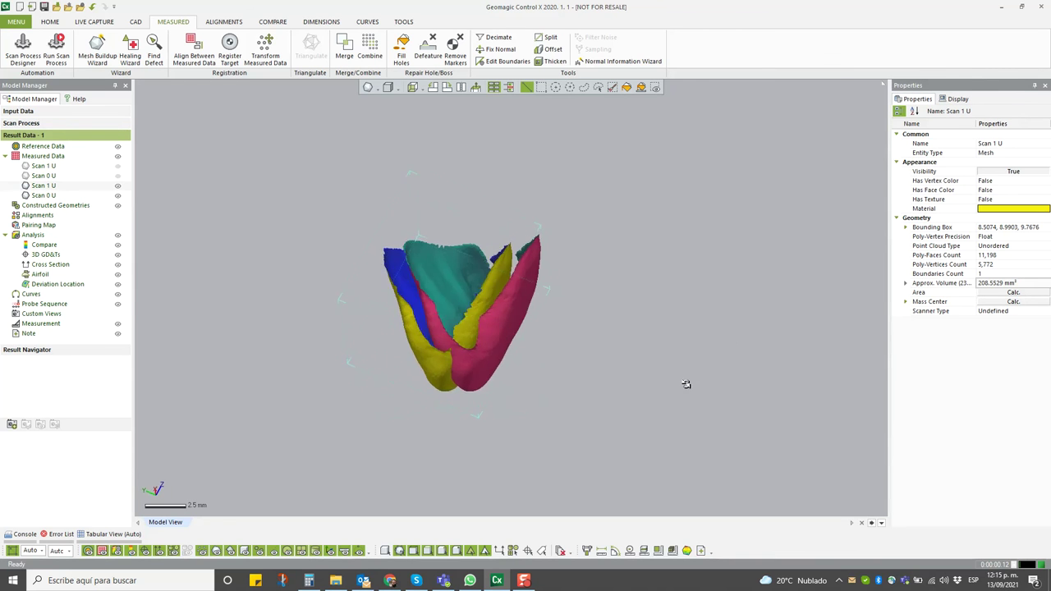
{"action": "left_click", "coordinate": [118, 185]}
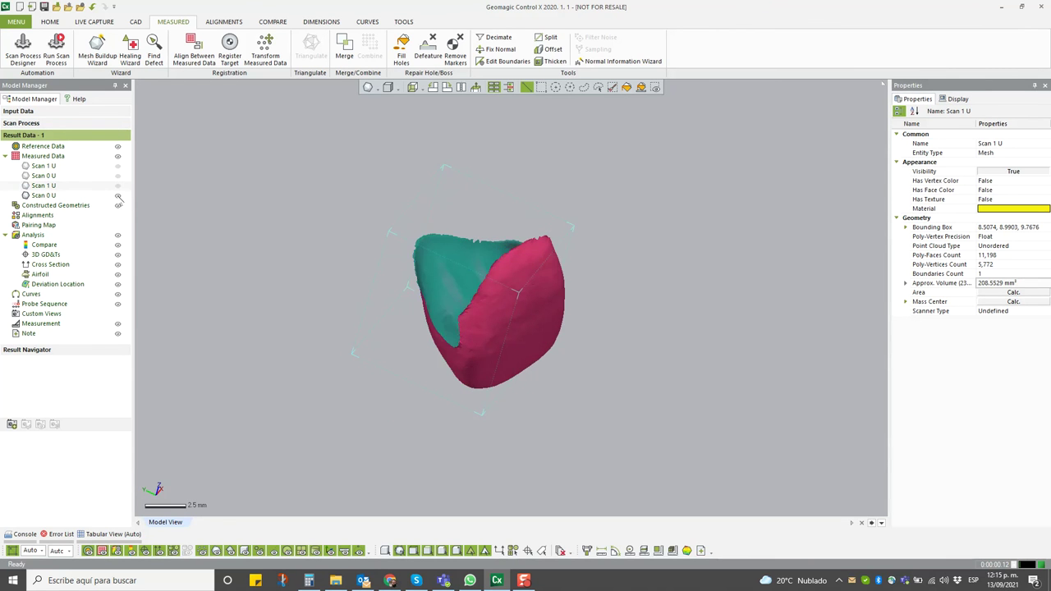
{"action": "left_click", "coordinate": [118, 195]}
{"action": "left_click", "coordinate": [117, 166]}
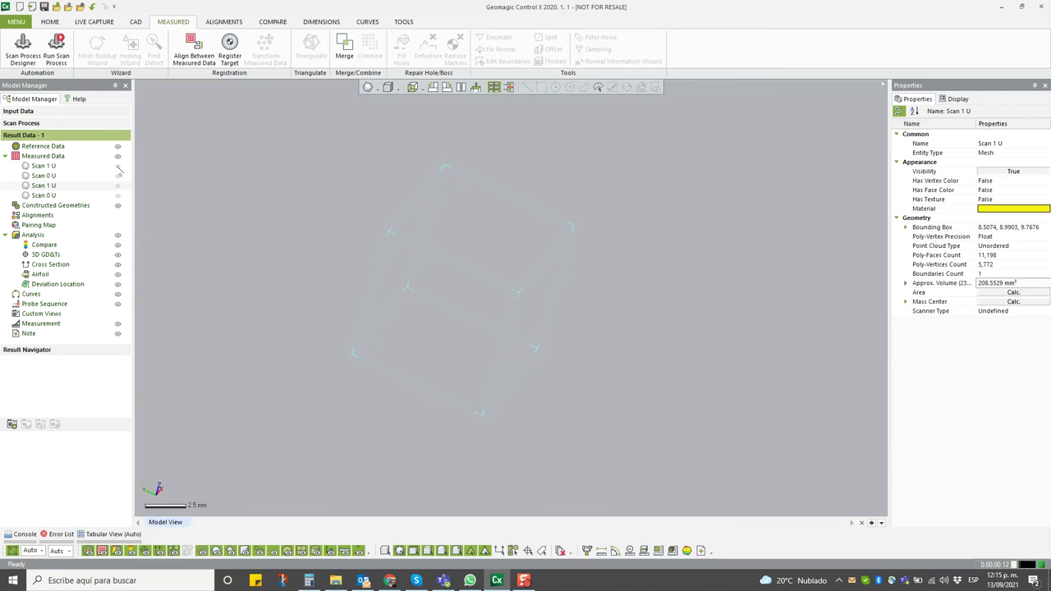
{"action": "right_click_drag", "start_coordinate": [429, 222], "coordinate": [484, 229]}
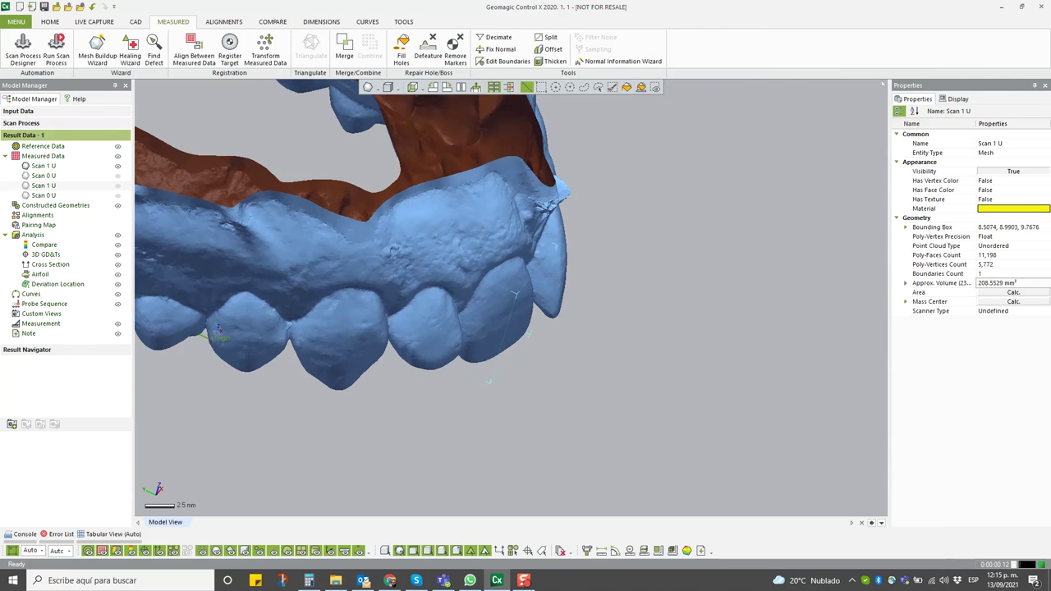
{"action": "right_click_drag", "start_coordinate": [218, 331], "coordinate": [154, 170]}
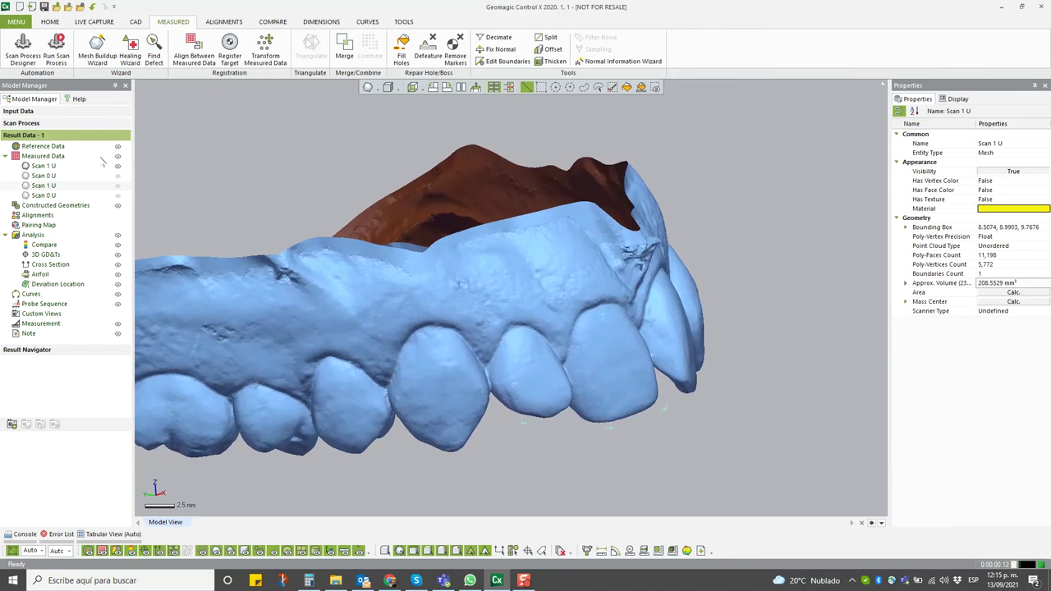
{"action": "left_click", "coordinate": [59, 169]}
{"action": "right_click_drag", "start_coordinate": [718, 315], "coordinate": [614, 349]}
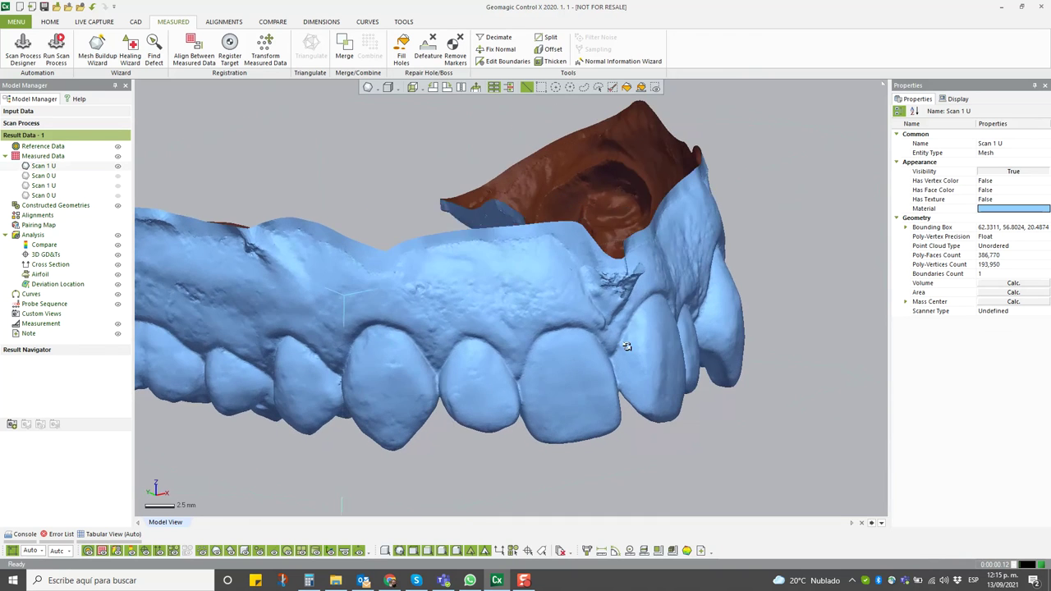